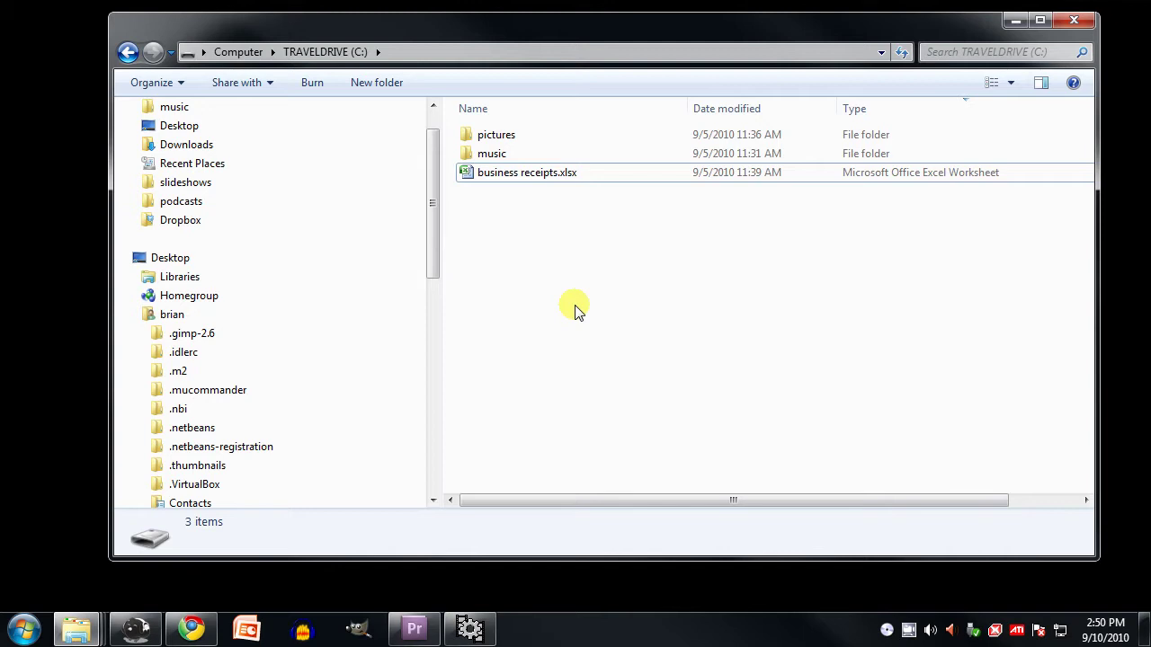
# Create an empty Word document named report.docx on the TRAVELDRIVE (C:) drive.
pyautogui.click(555, 280)
pyautogui.rightClick(555, 280)
pyautogui.moveTo(643, 568)
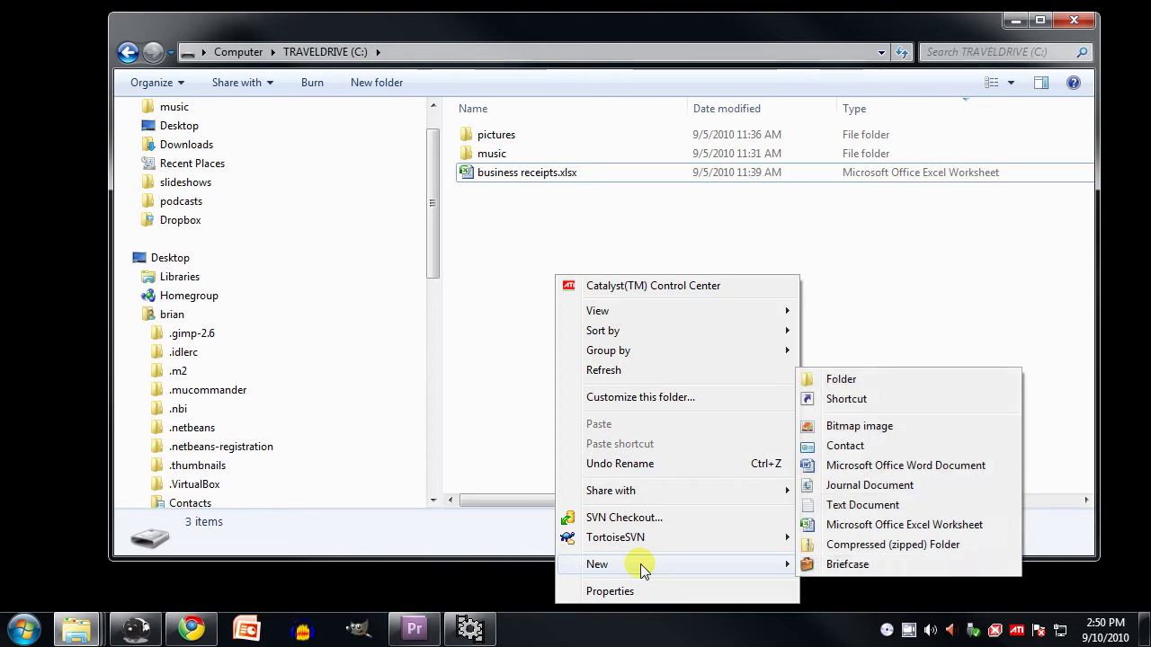
pyautogui.click(914, 466)
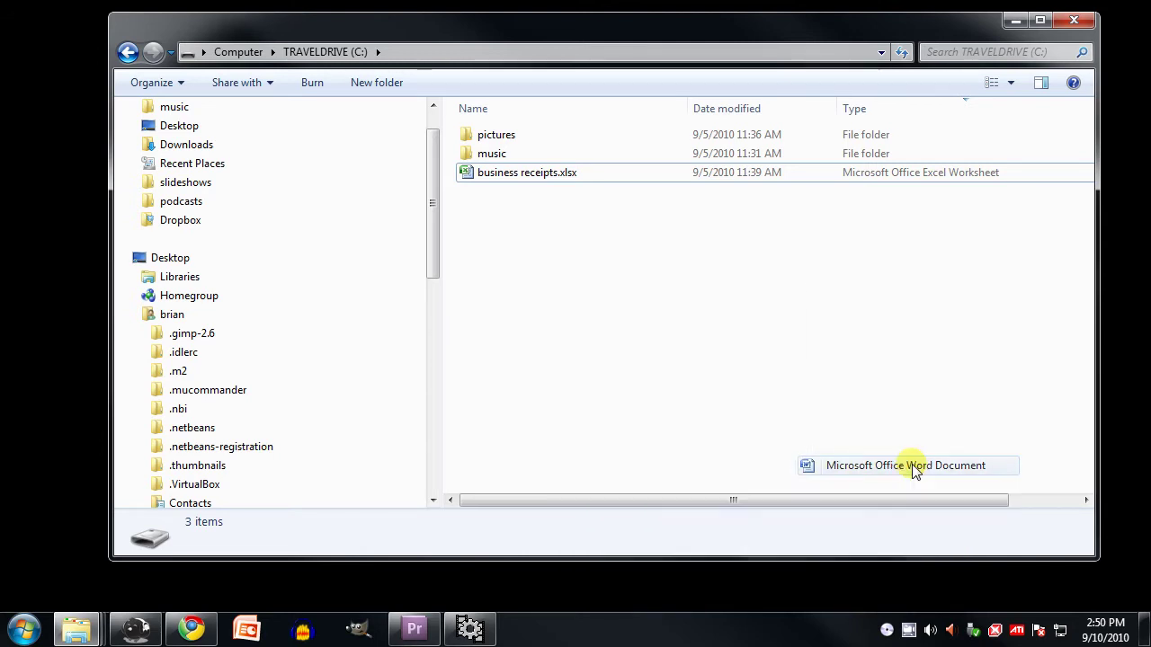
pyautogui.write('report.docx')
pyautogui.press('Return')
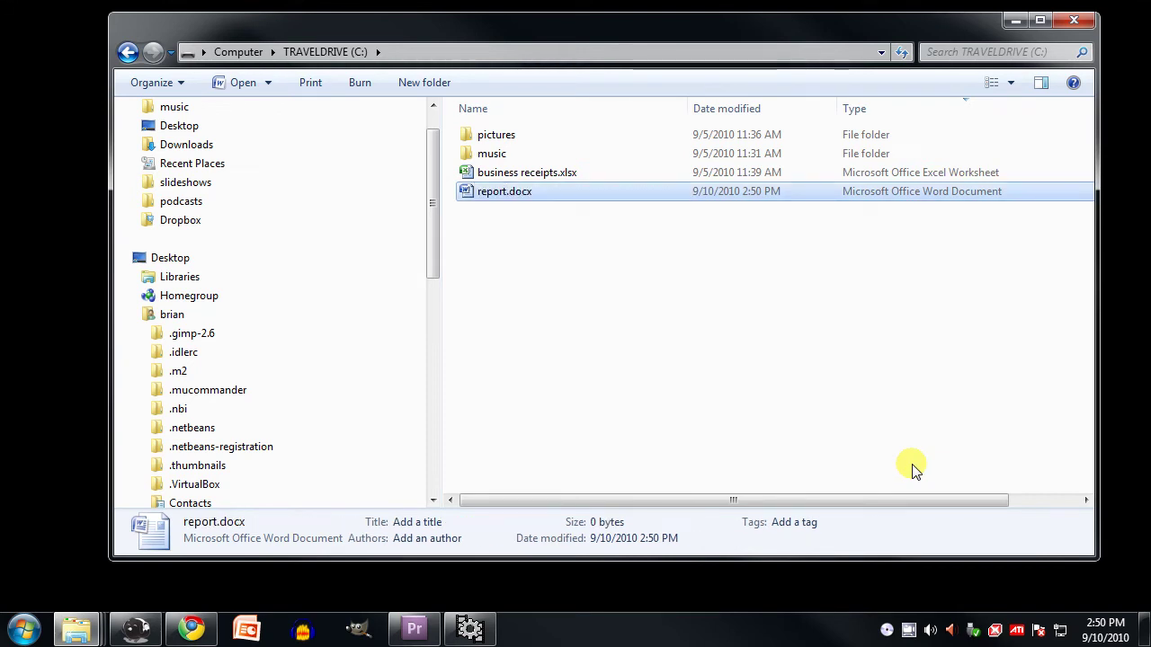
# Create a new folder named 'stuff' from the right-click New menu.
pyautogui.rightClick(515, 320)
pyautogui.moveTo(589, 571)
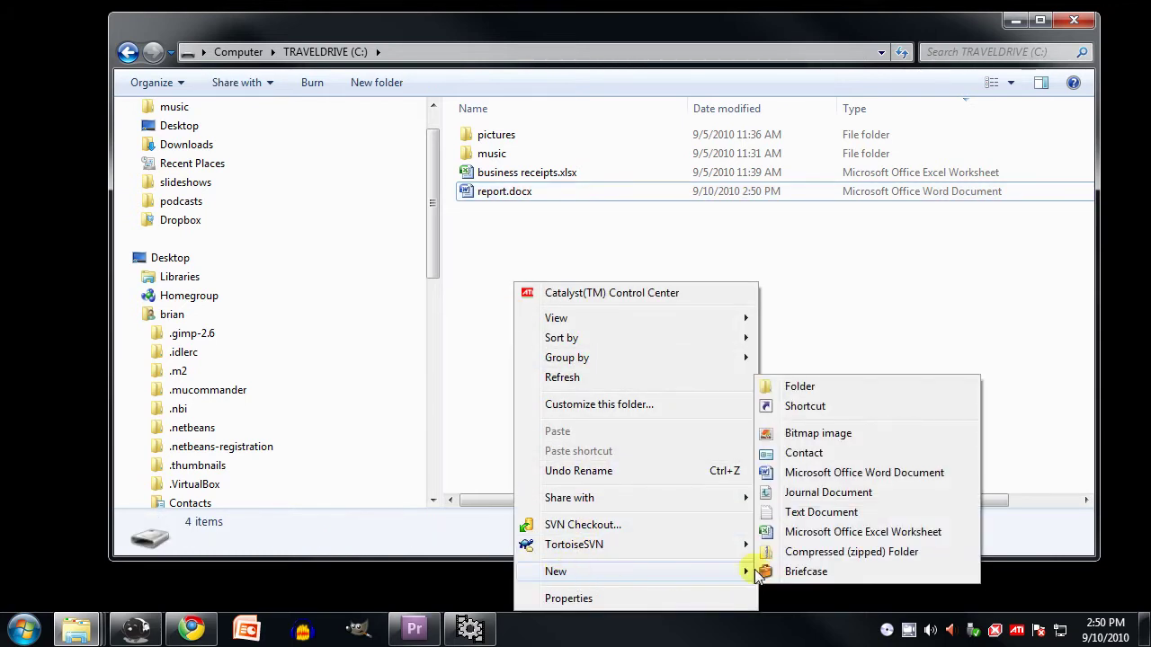
pyautogui.click(862, 386)
pyautogui.write('stuff')
pyautogui.press('Return')
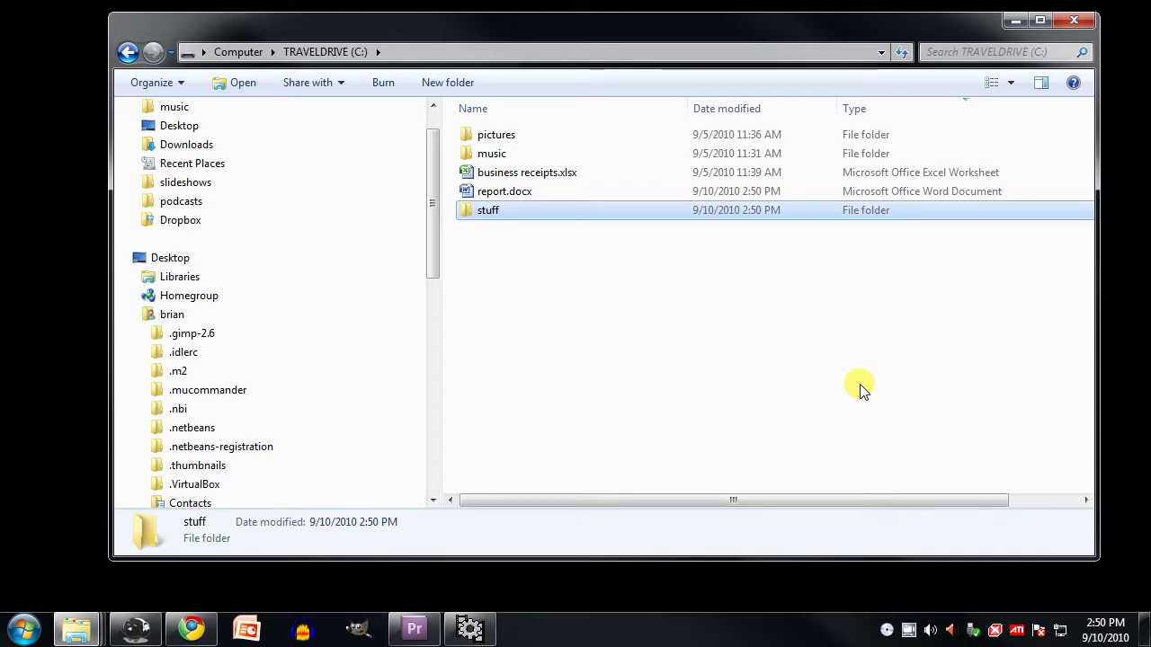
# Add a second folder named 'more stuff' with the toolbar's New folder button.
pyautogui.click(428, 90)
pyautogui.write('more stuff')
pyautogui.press('Return')
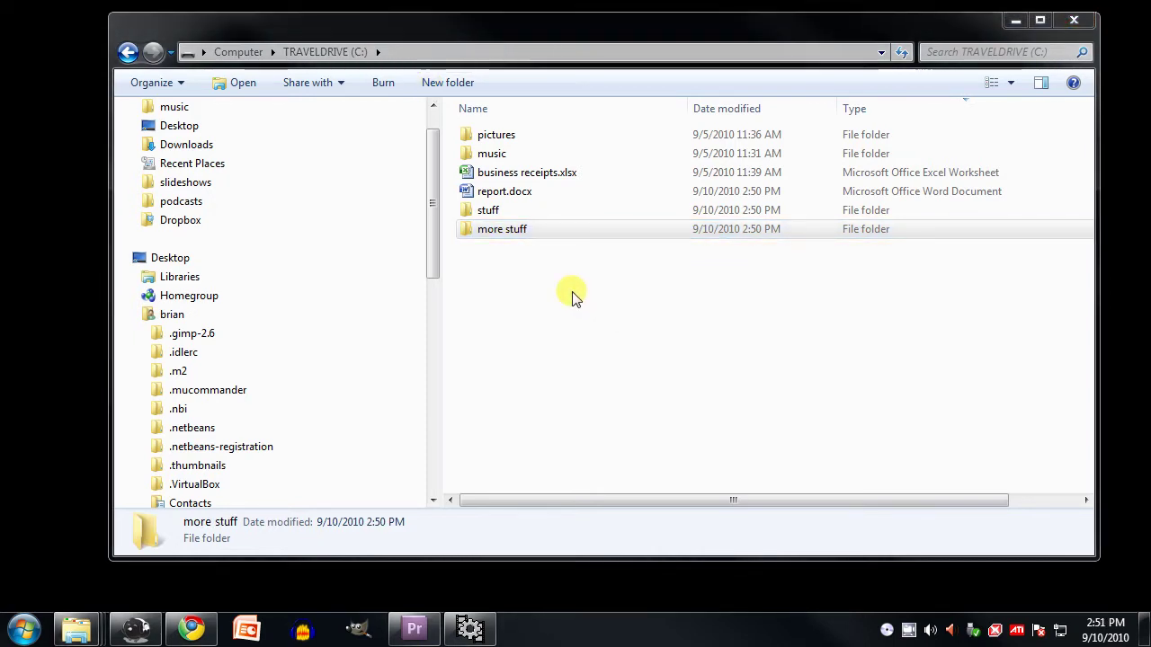
# Permanently delete the 'more stuff' folder.
pyautogui.rightClick(503, 231)
pyautogui.click(550, 551)
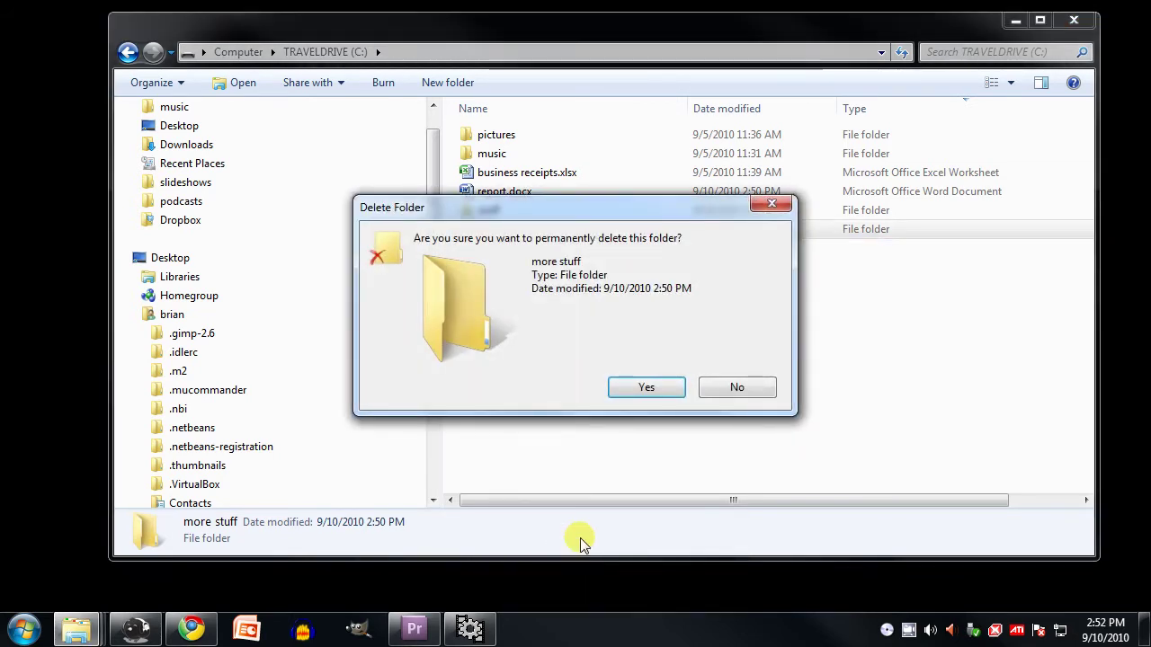
pyautogui.click(651, 388)
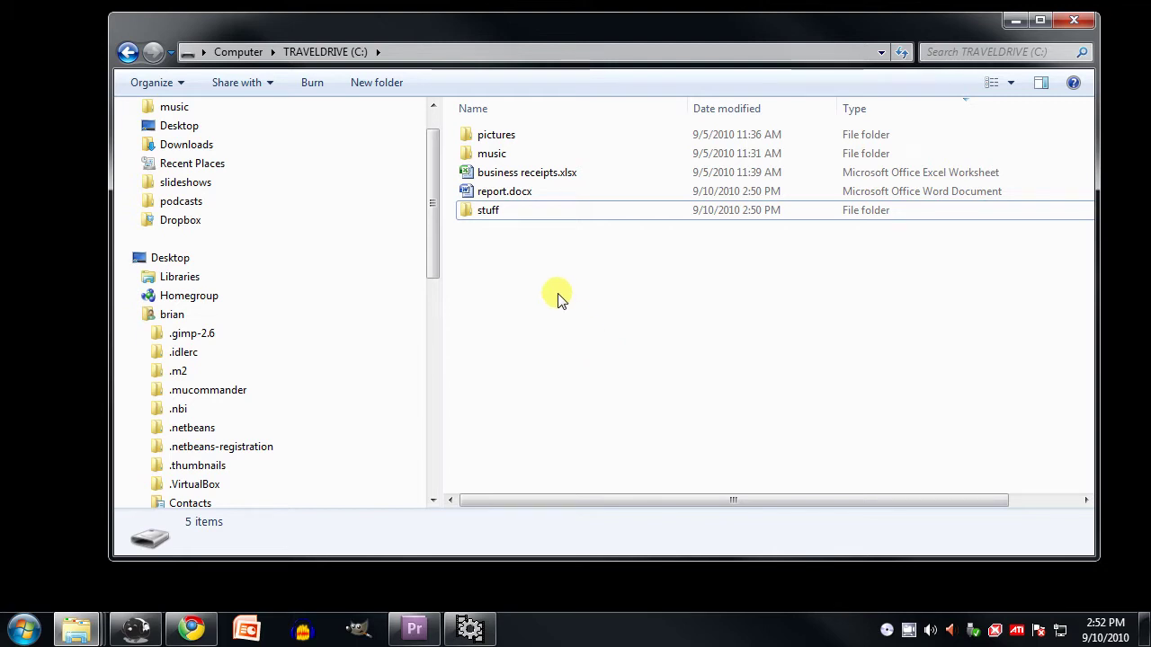
# Permanently delete report.docx and the 'stuff' folder together.
pyautogui.moveTo(557, 293); pyautogui.dragTo(467, 192)
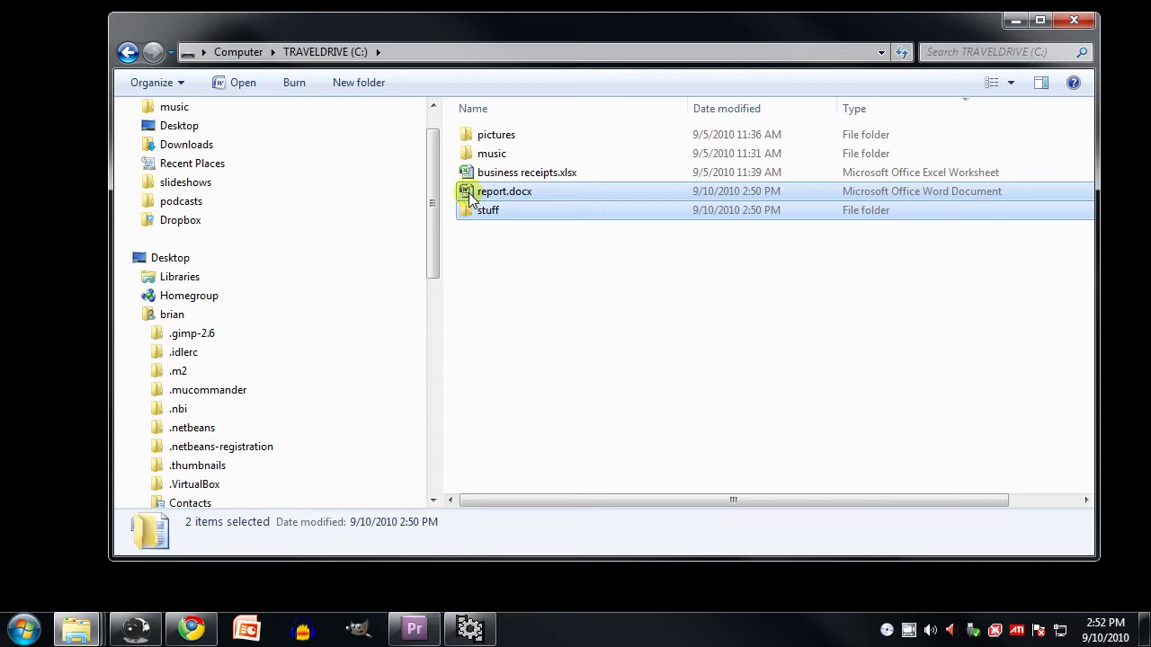
pyautogui.hotkey('shift', 'Delete')
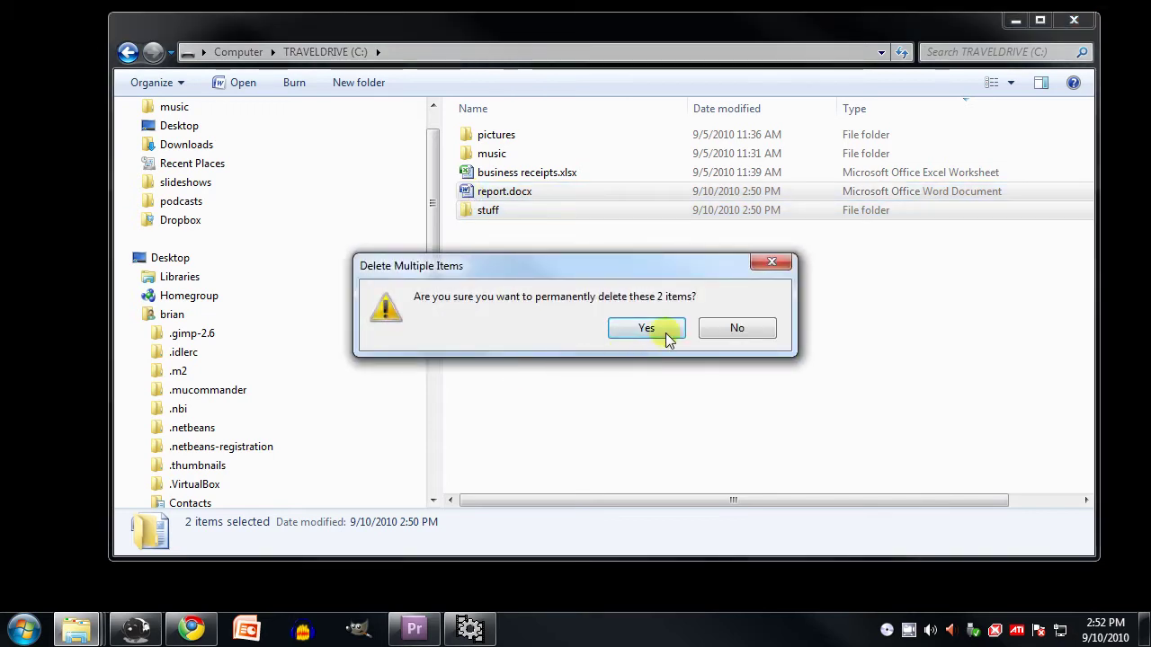
pyautogui.click(667, 336)
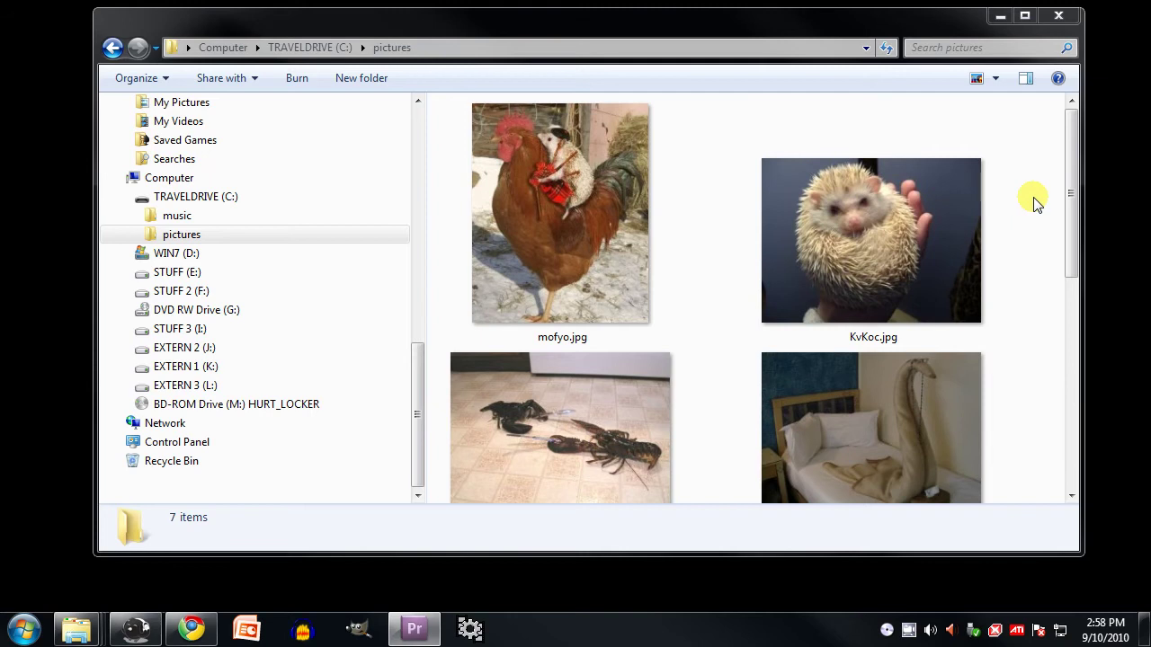
# Copy KvKoc.jpg from the pictures folder and paste it into the music folder.
pyautogui.rightClick(915, 214)
pyautogui.click(962, 505)
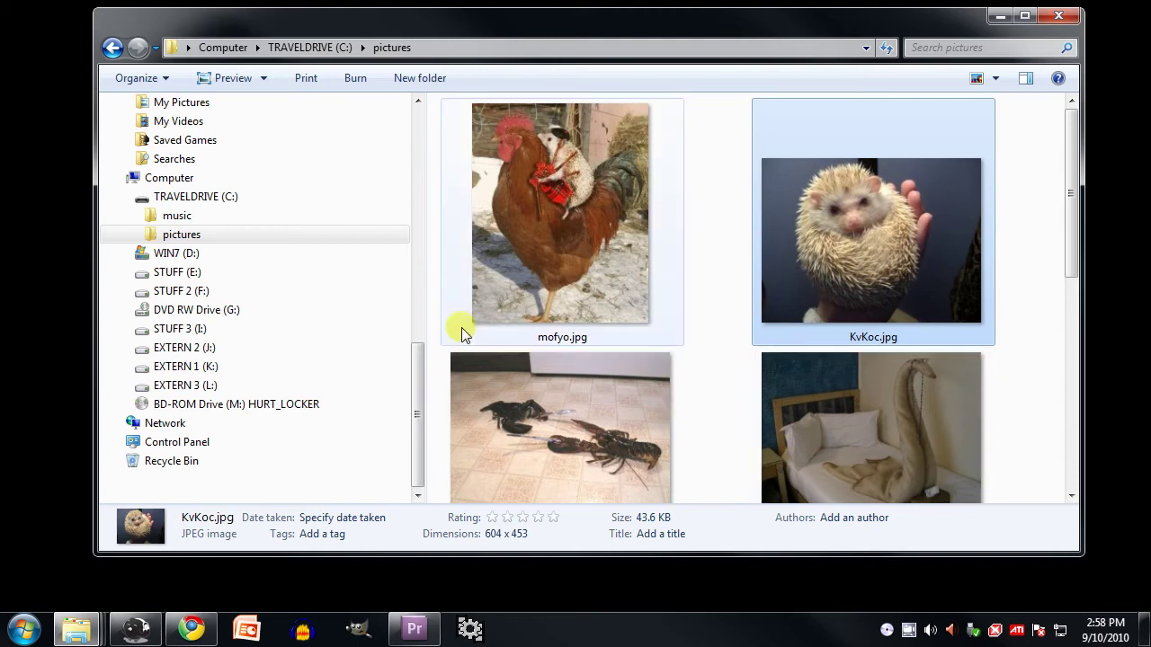
pyautogui.click(171, 218)
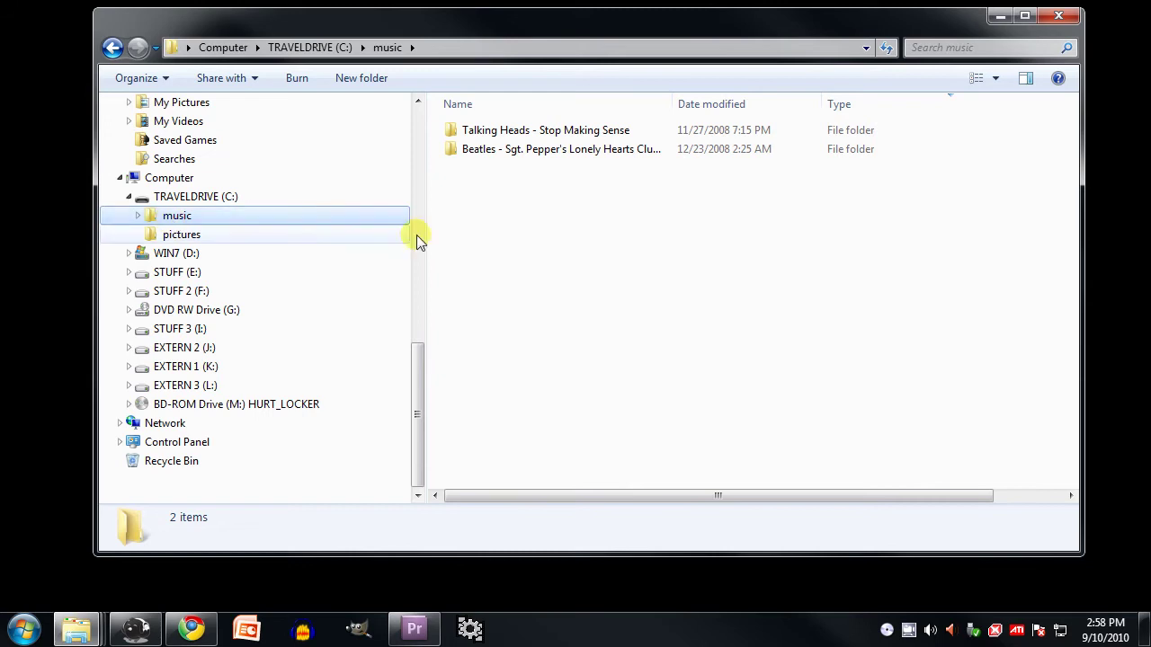
pyautogui.rightClick(543, 254)
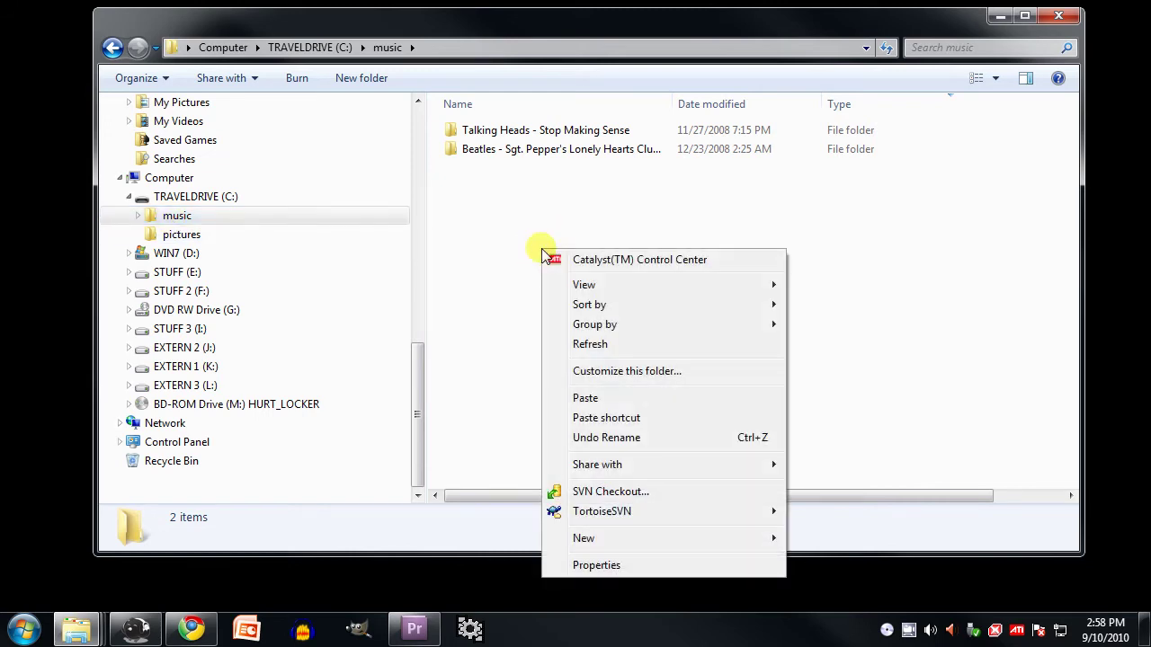
pyautogui.click(586, 397)
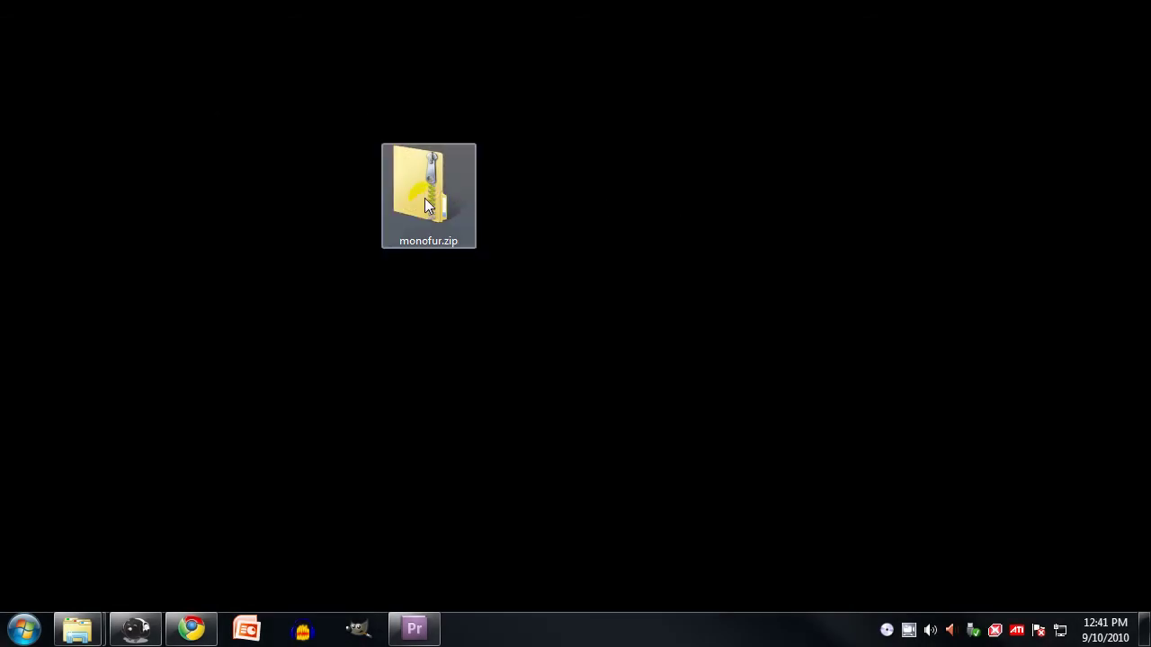
# Copy the three files inside monofur.zip and paste them onto the STUFF (E:) drive.
pyautogui.doubleClick(425, 198)
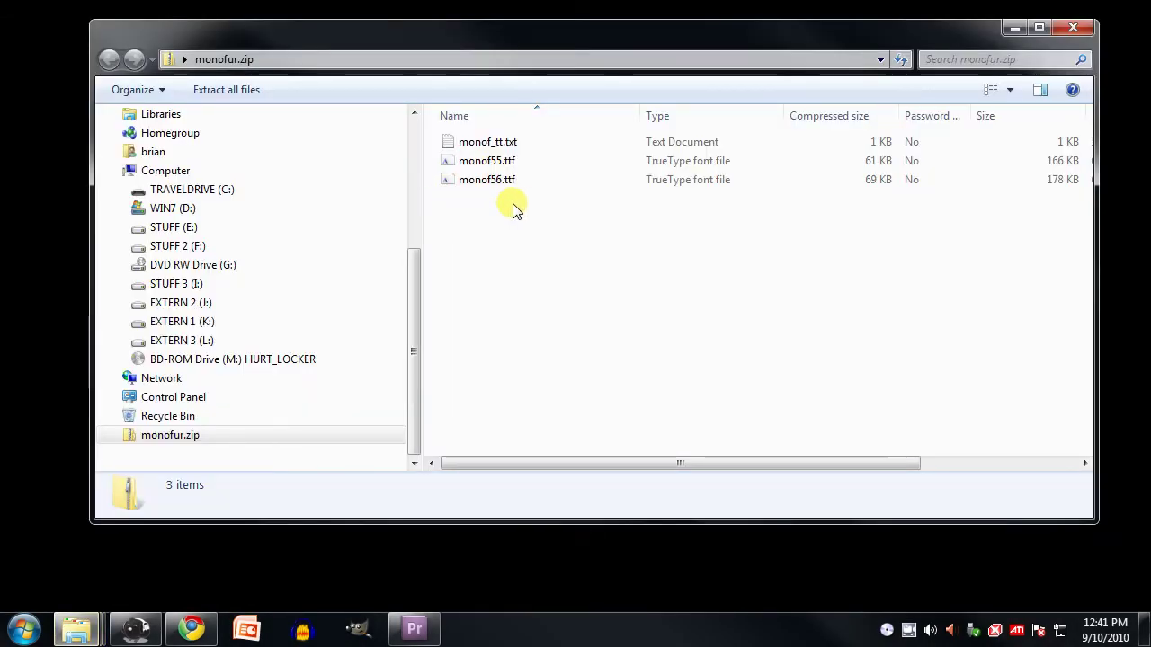
pyautogui.moveTo(513, 207); pyautogui.dragTo(481, 145)
pyautogui.rightClick(481, 145)
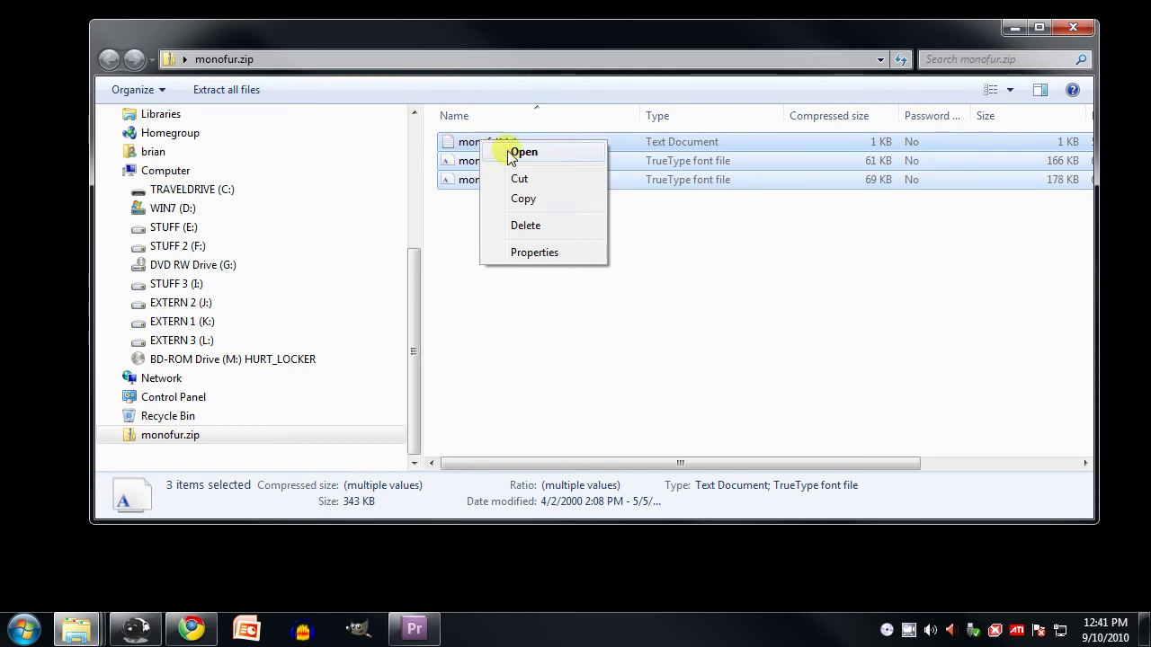
pyautogui.click(526, 197)
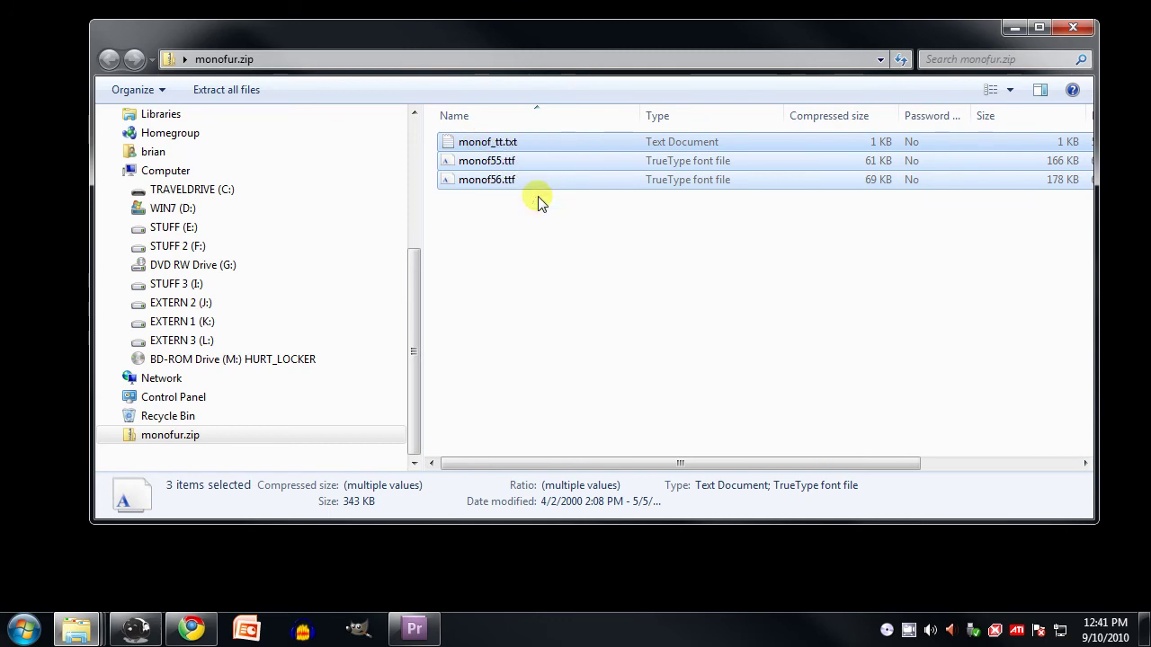
pyautogui.click(171, 228)
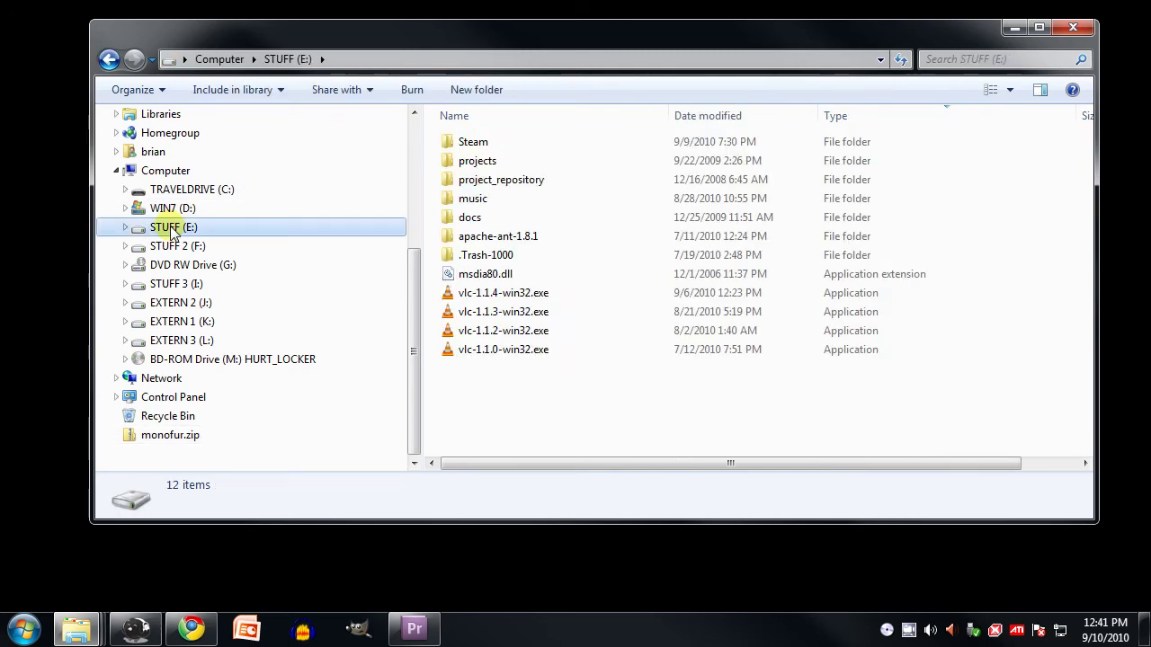
pyautogui.rightClick(494, 383)
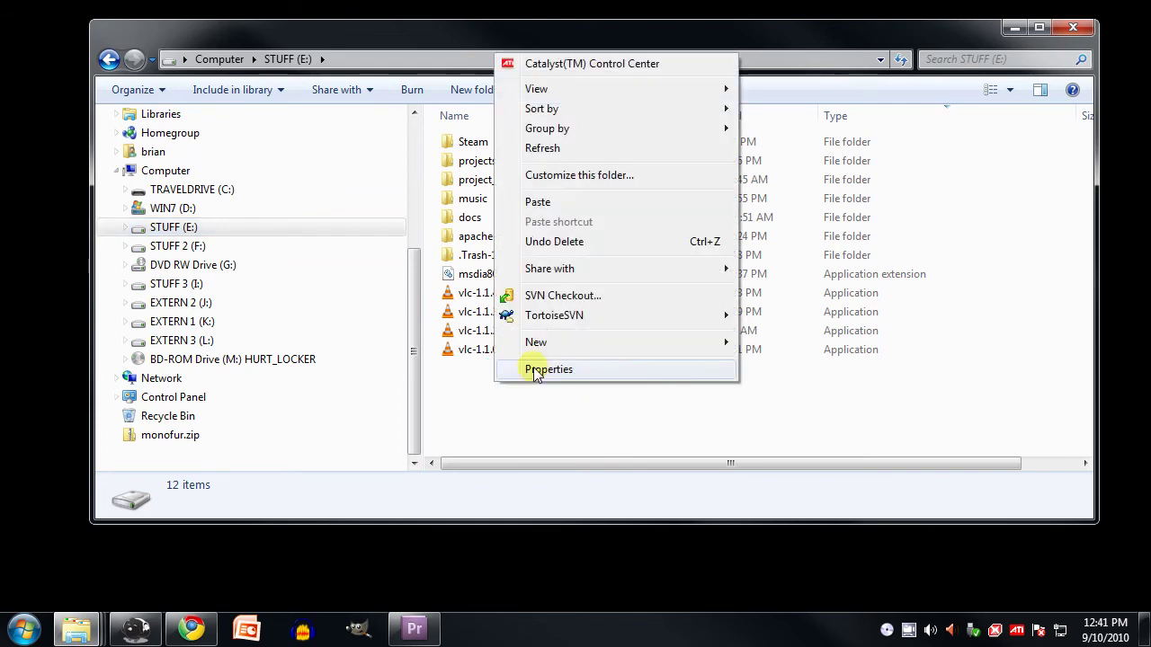
pyautogui.click(575, 203)
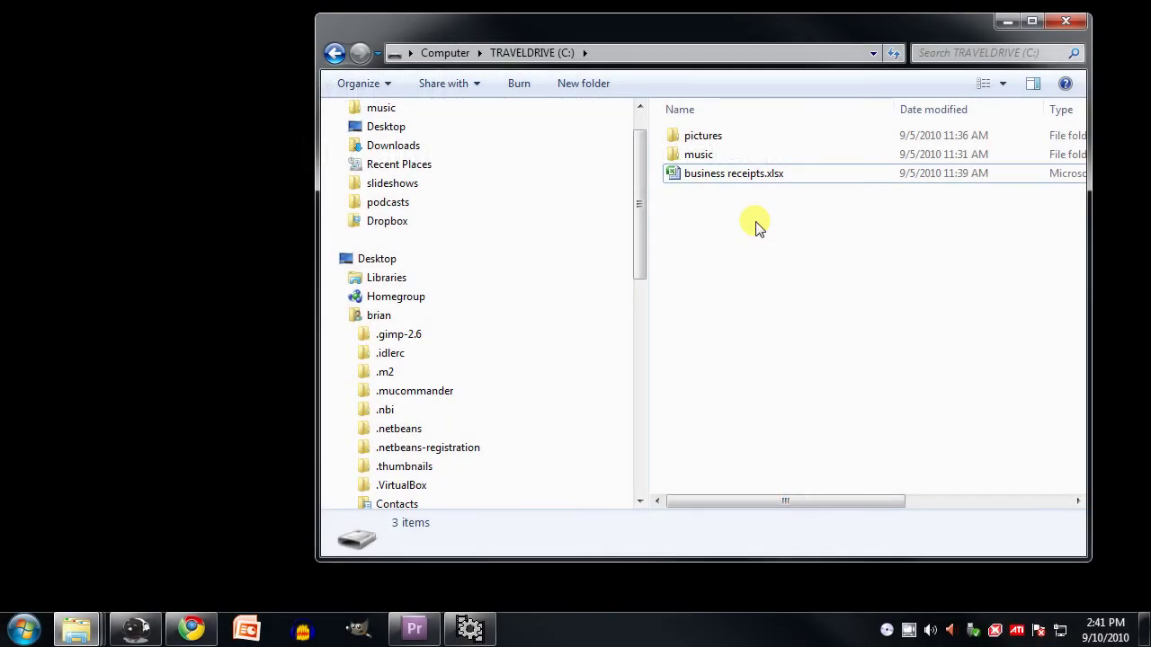
# Create a shortcut to business receipts.xlsx, then cut and paste it onto the desktop.
pyautogui.rightClick(739, 177)
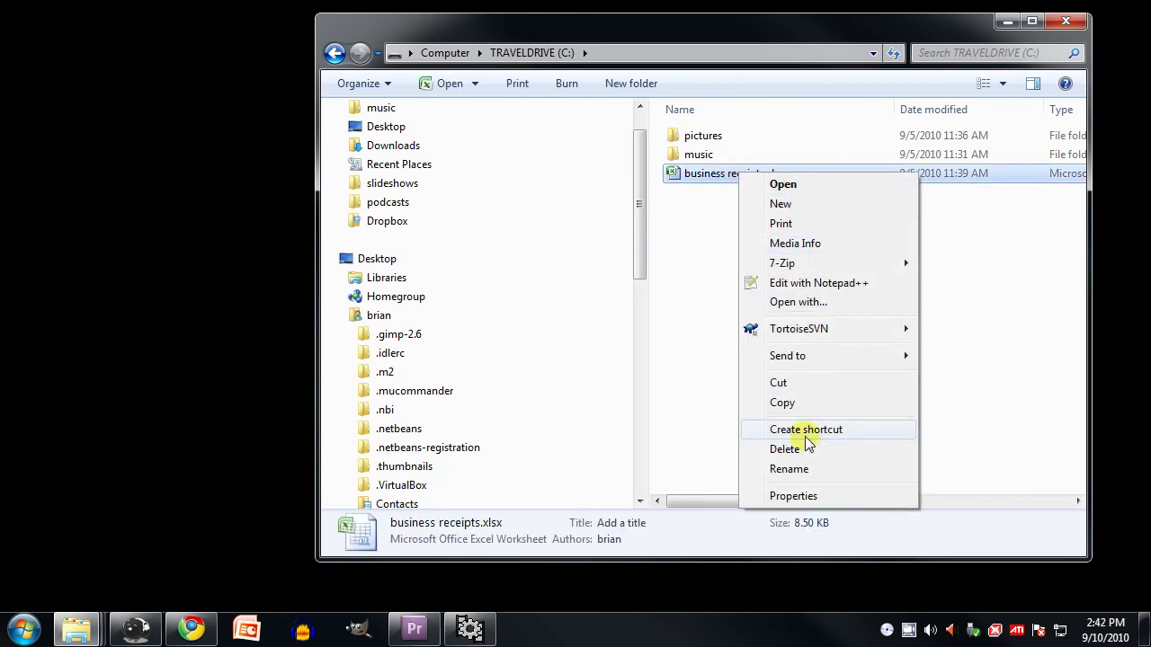
pyautogui.click(805, 429)
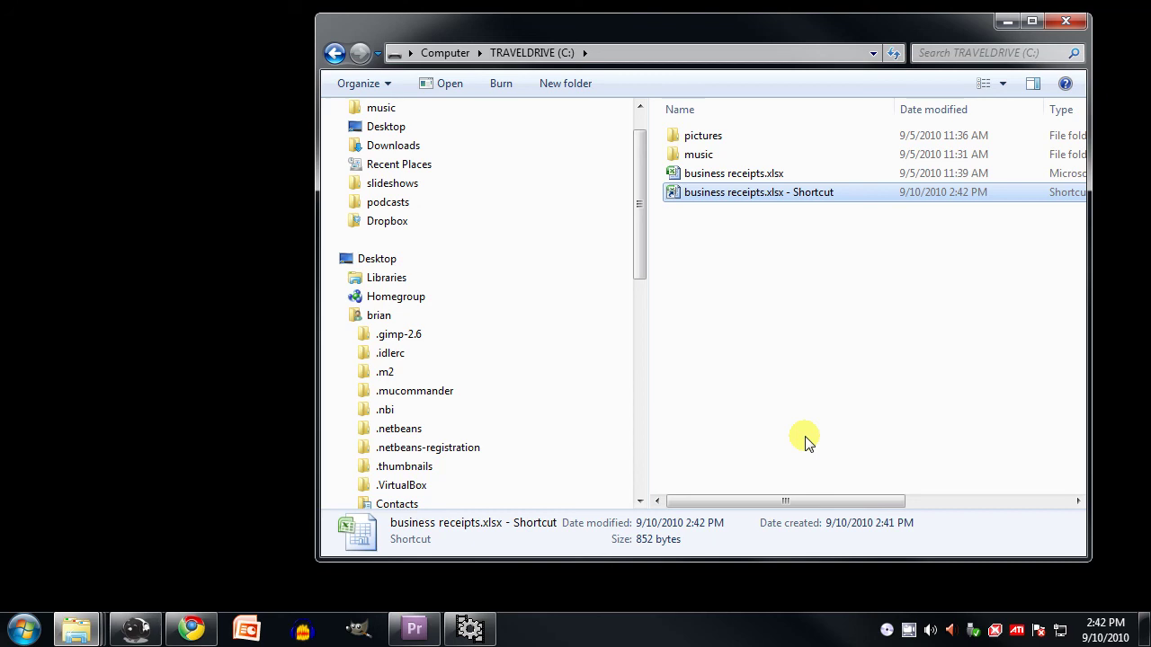
pyautogui.rightClick(744, 194)
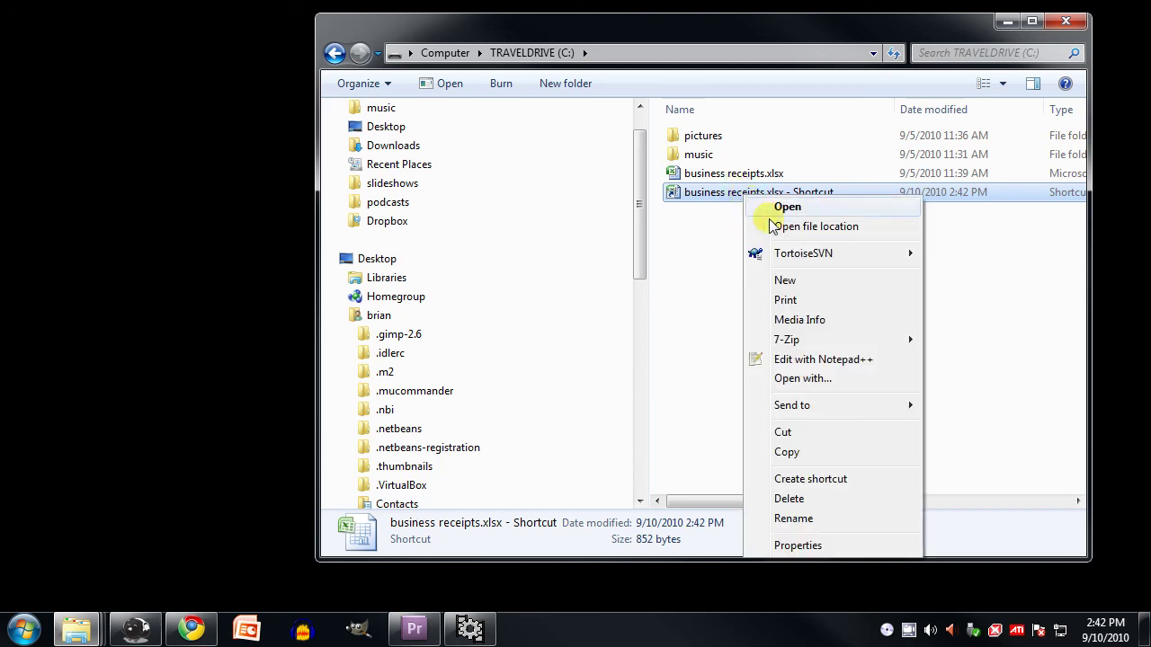
pyautogui.click(801, 434)
pyautogui.rightClick(149, 226)
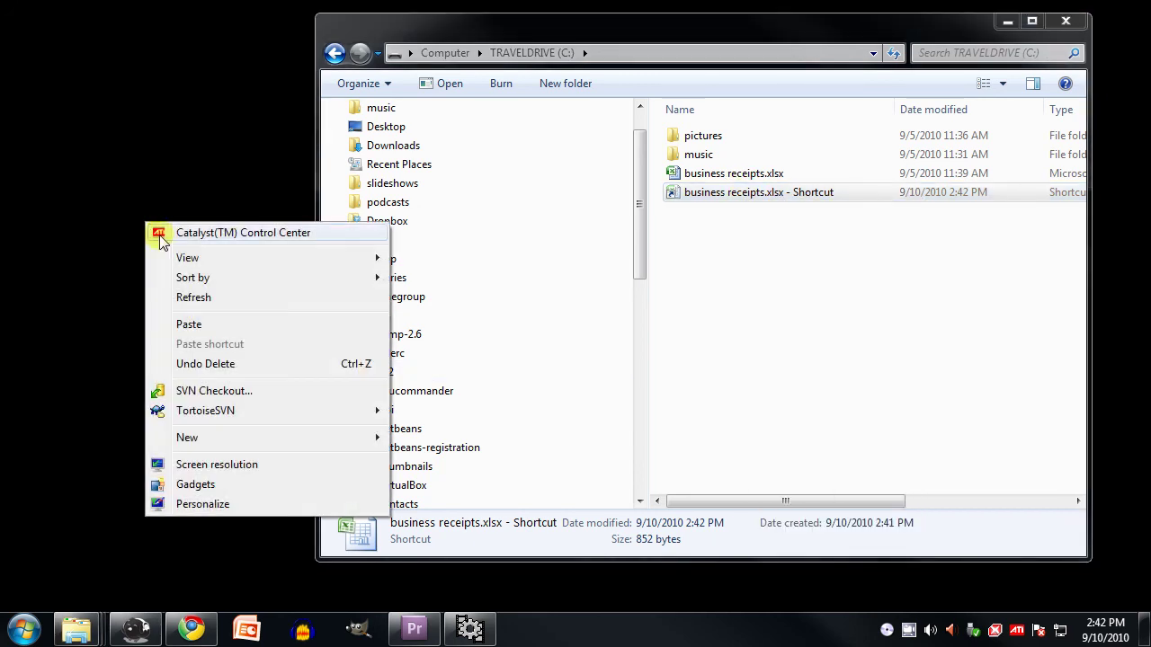
pyautogui.click(190, 324)
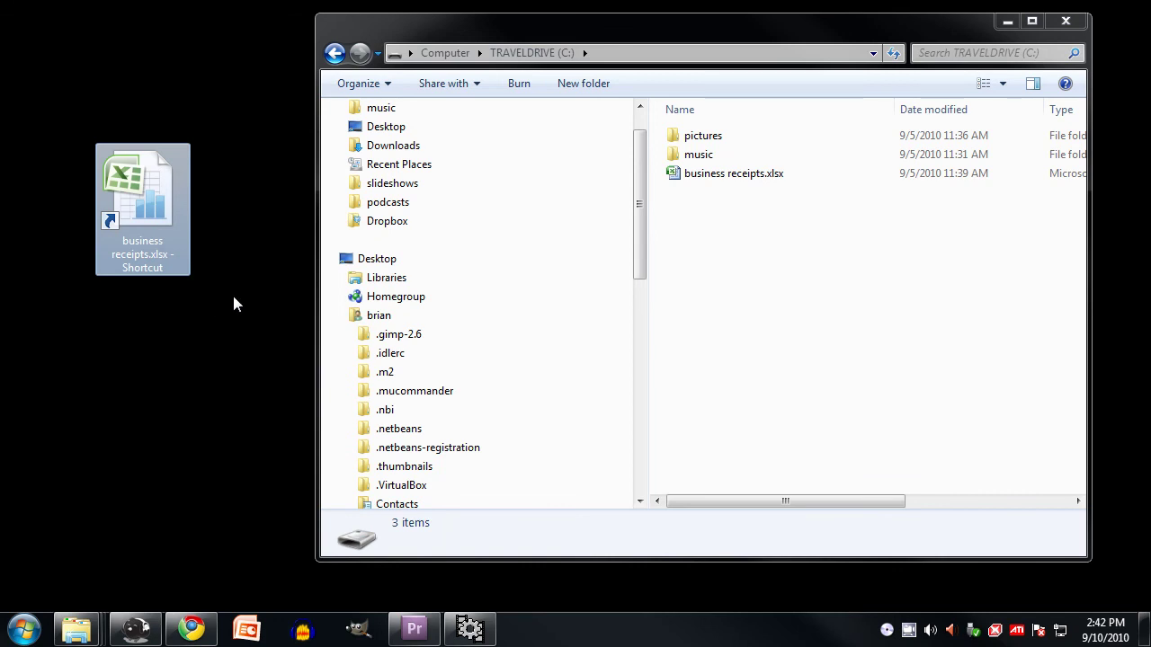